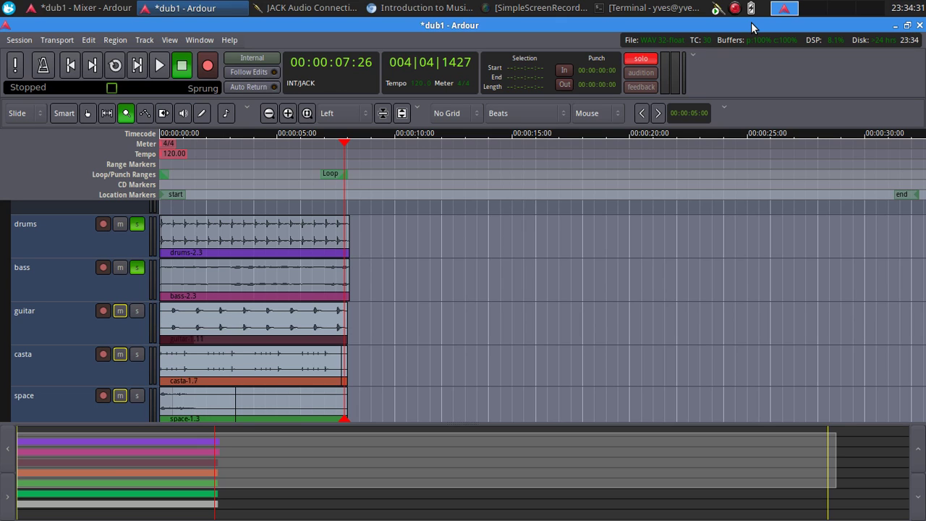
# - Loop-play the soloed drums and bass tracks, then stop the transport
pyautogui.press('l')
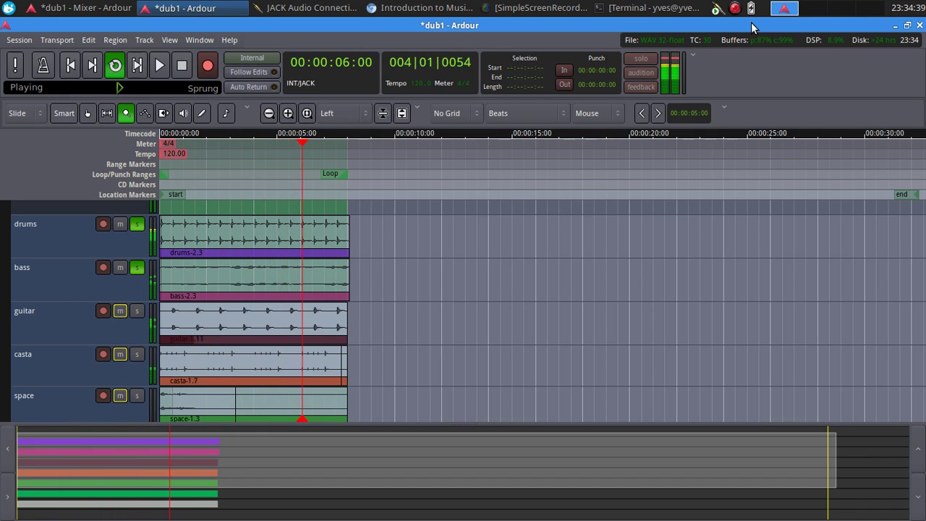
pyautogui.press('space')
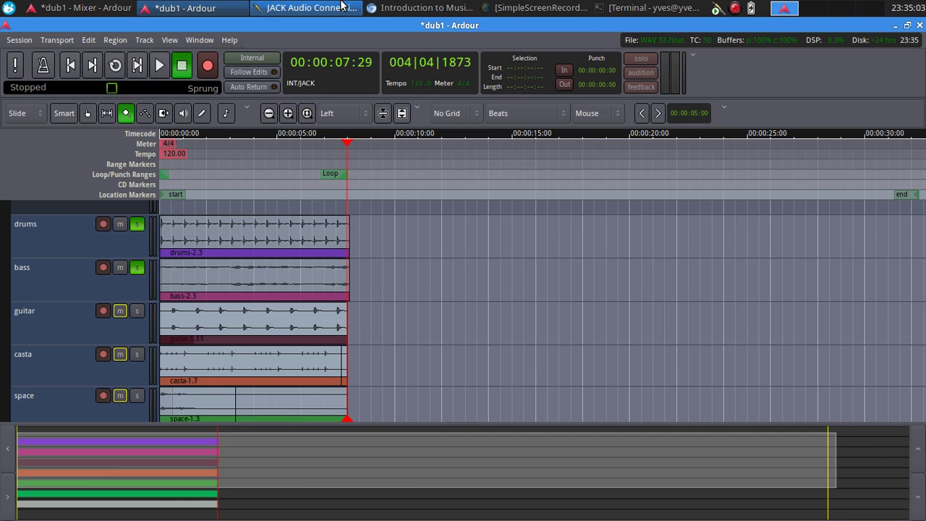
# - Open the drums strip's Calf Equalizer 12 Band window and unsolo the bass track
pyautogui.click(81, 6)
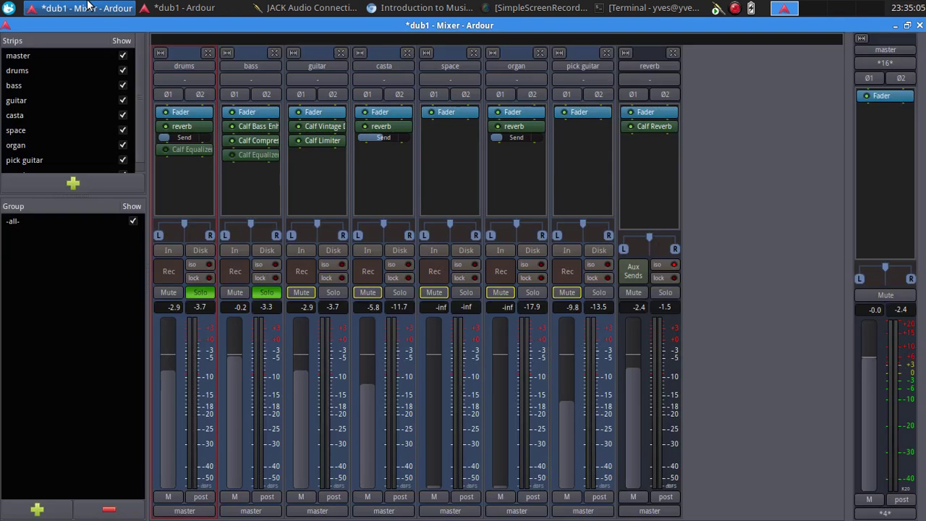
pyautogui.doubleClick(206, 153)
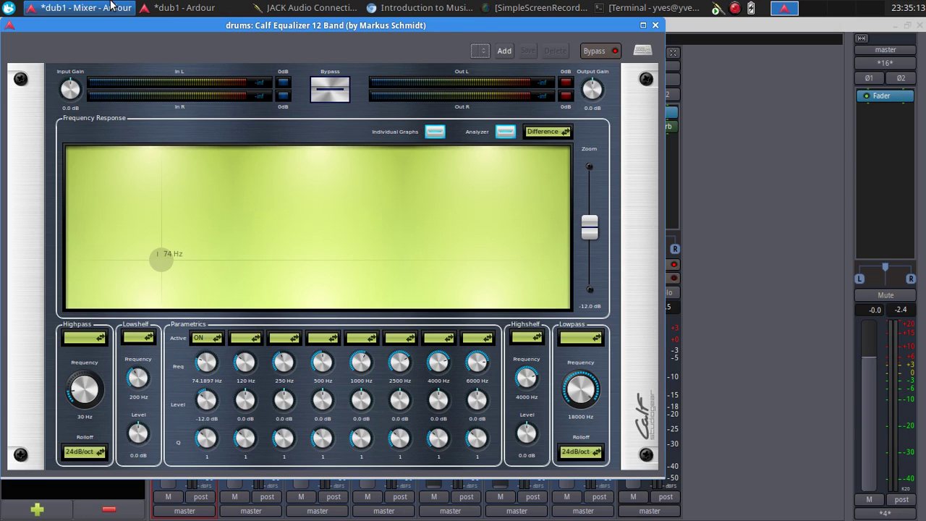
pyautogui.click(99, 8)
pyautogui.click(262, 291)
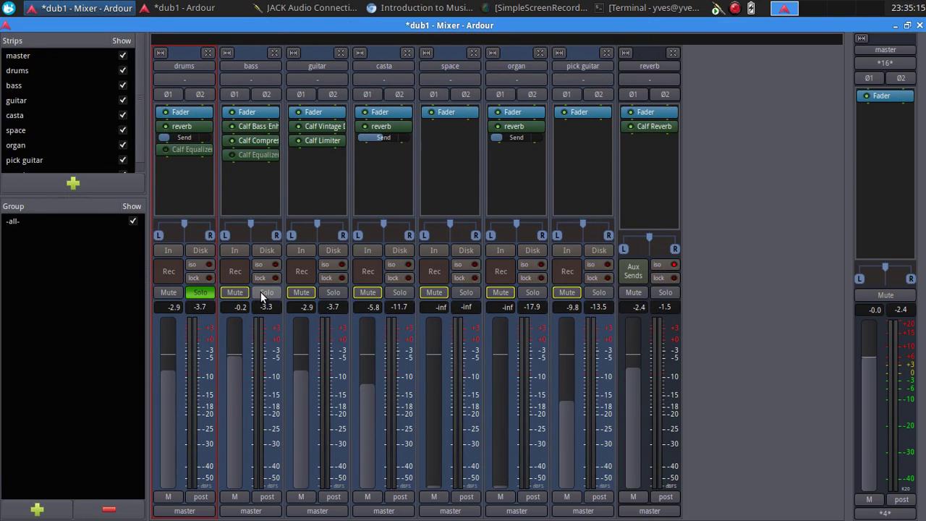
pyautogui.click(177, 8)
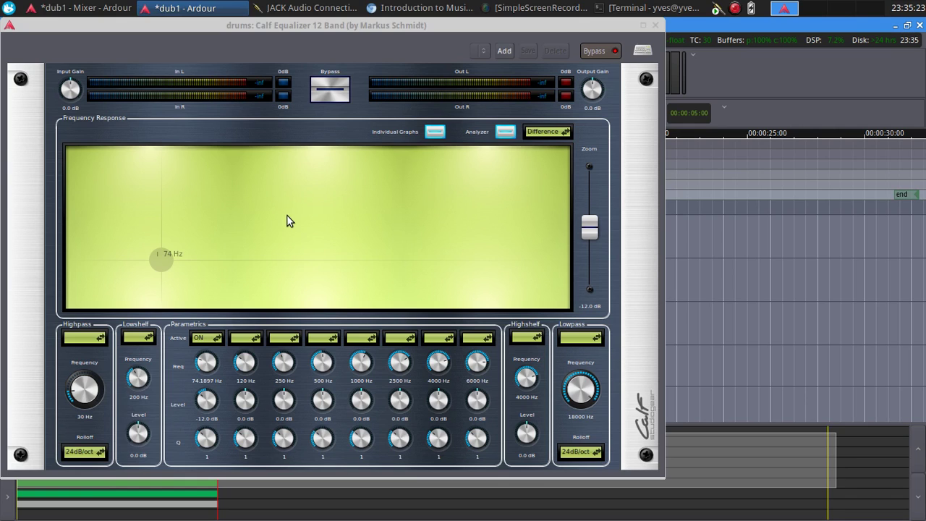
# - Play the drums, A/B the EQ's 12 dB cut near 74 Hz with Bypass, then close it
pyautogui.press('space')
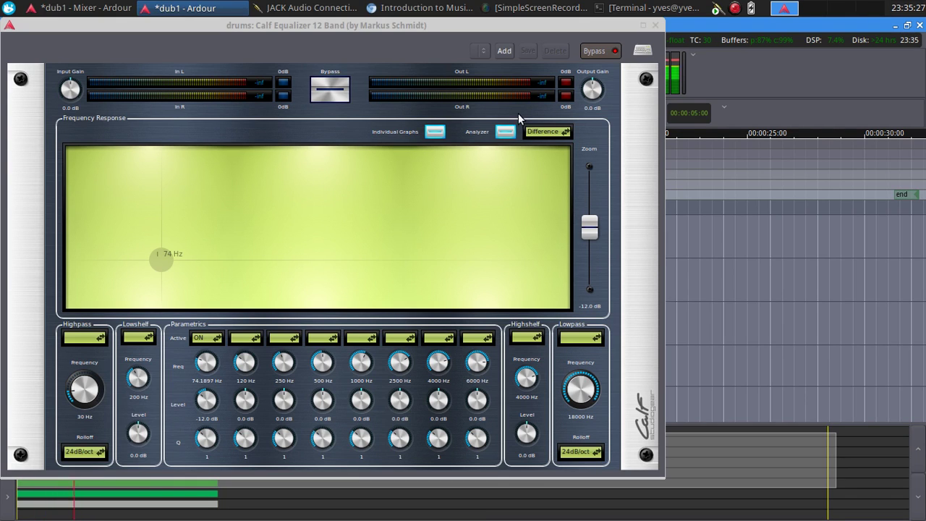
pyautogui.click(605, 51)
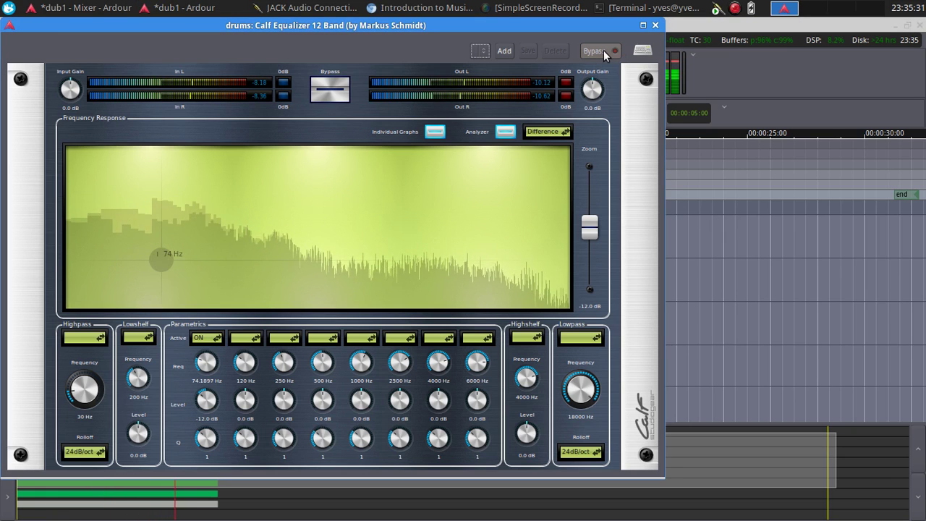
pyautogui.click(604, 51)
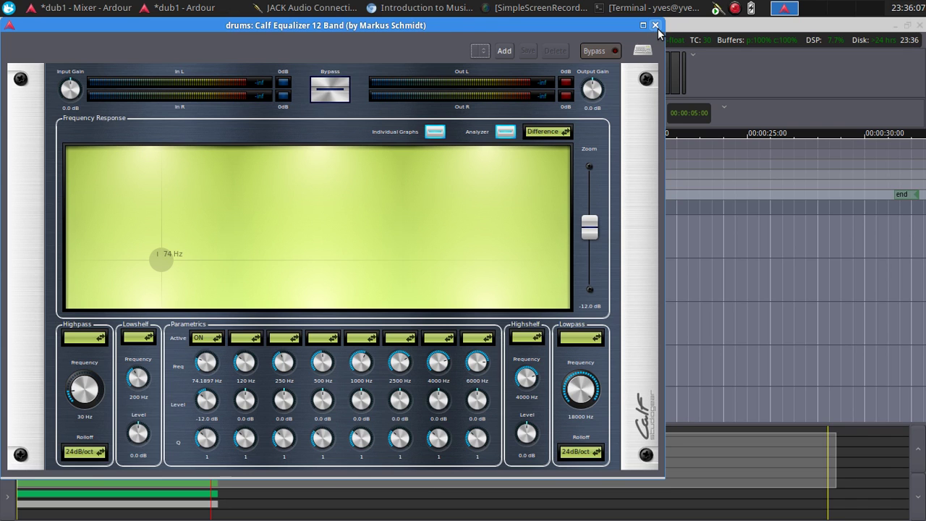
pyautogui.click(657, 28)
# - Open the bass Calf Equalizer, unsolo drums, and A/B its -18.6 dB cut near 1276 Hz
pyautogui.click(79, 7)
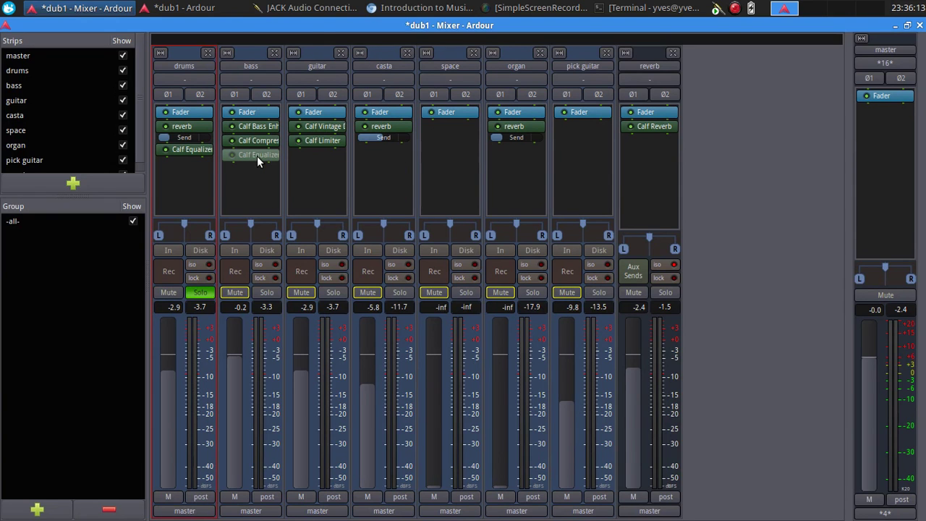
pyautogui.doubleClick(258, 156)
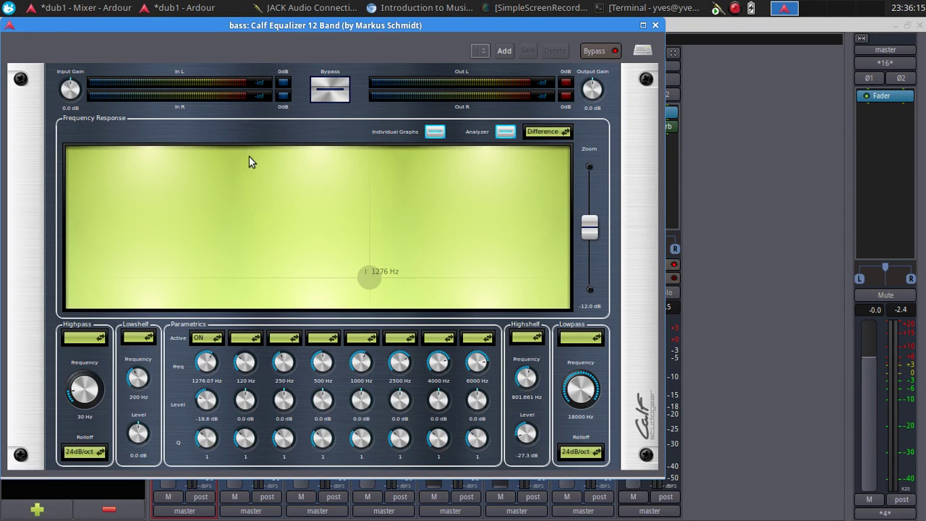
pyautogui.click(81, 7)
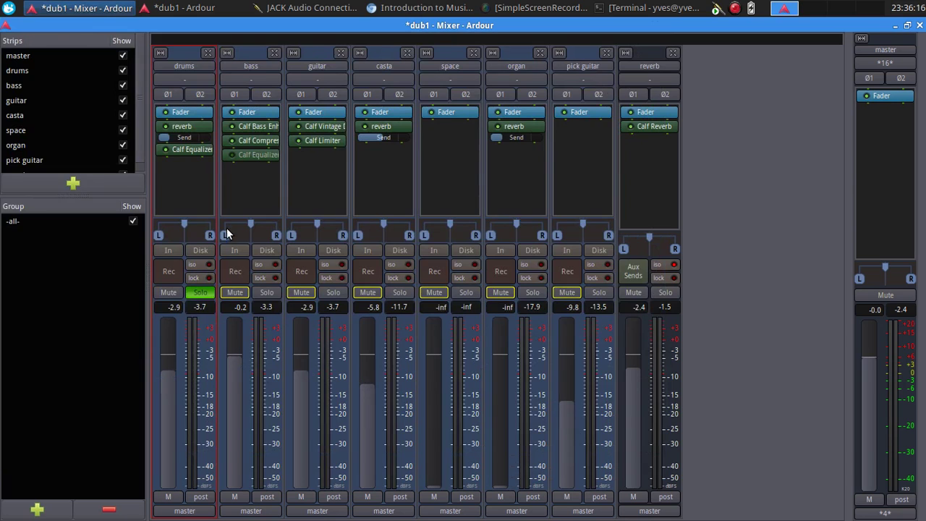
pyautogui.click(212, 292)
pyautogui.click(184, 7)
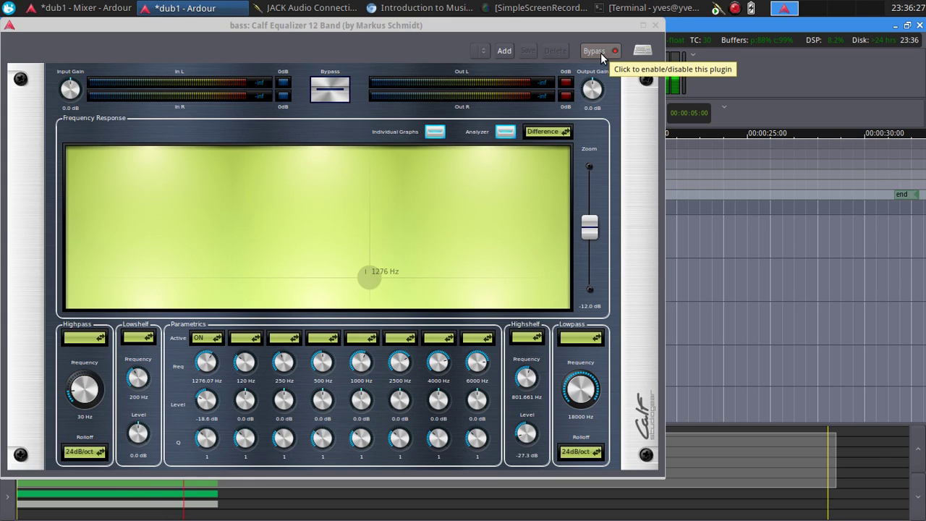
pyautogui.click(601, 55)
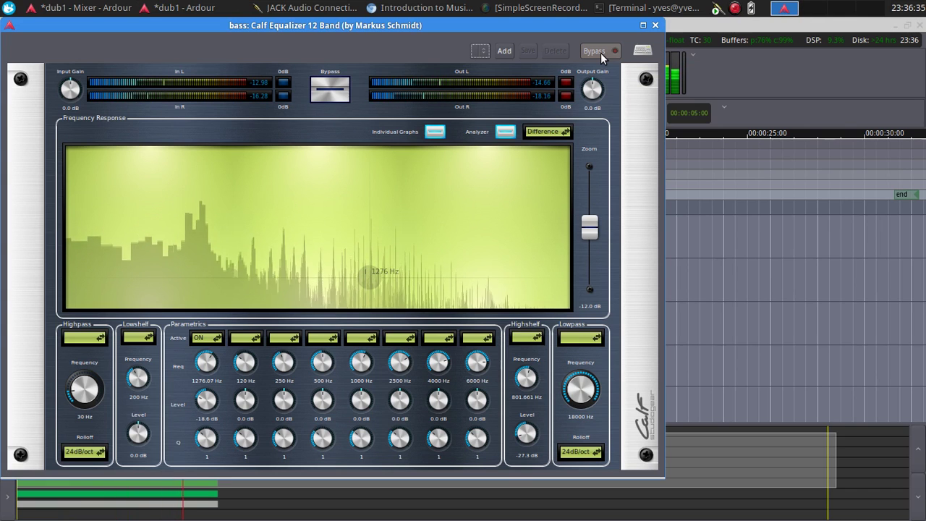
pyautogui.click(599, 52)
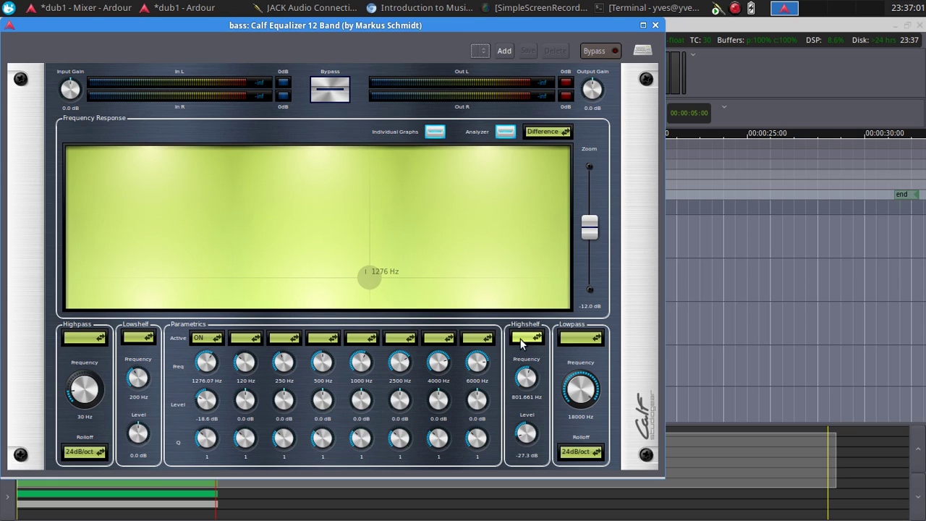
# - Enable the -27.3 dB high shelf, disable the 1276 Hz band, and play the bass
pyautogui.click(528, 339)
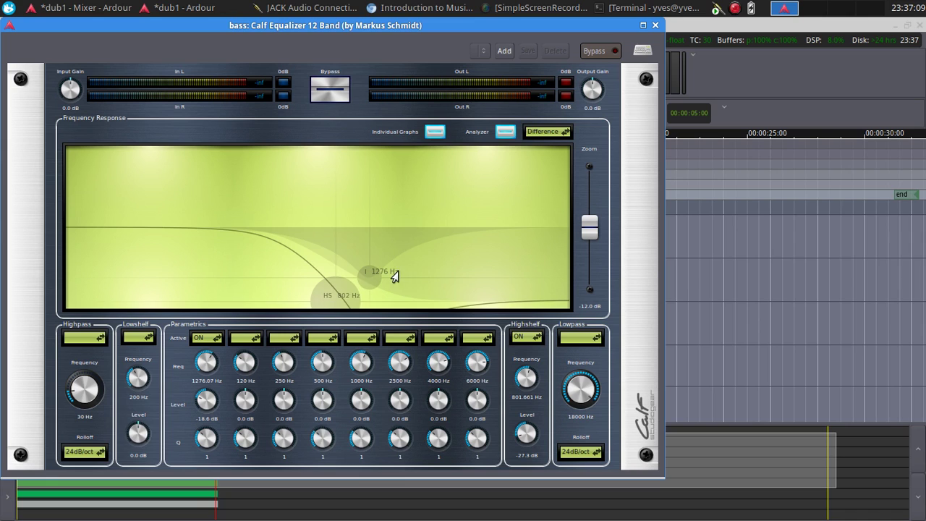
pyautogui.click(200, 340)
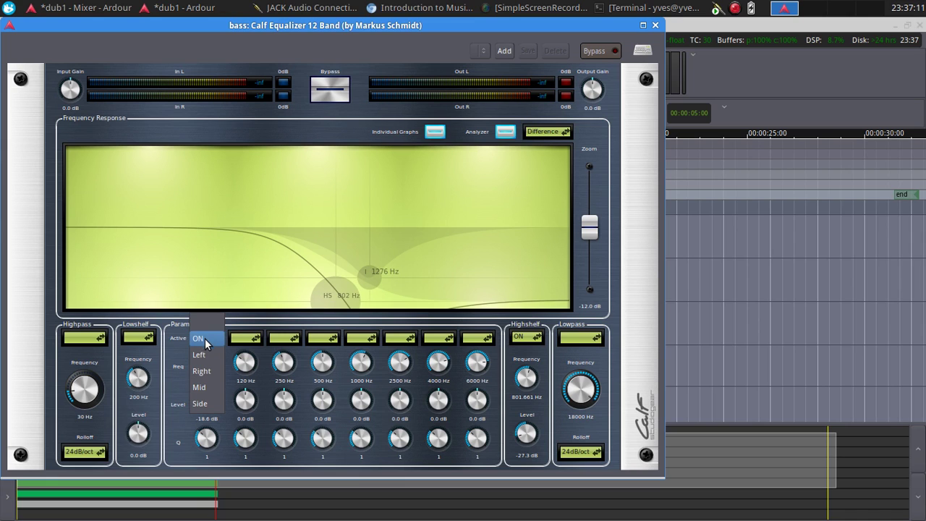
pyautogui.click(217, 327)
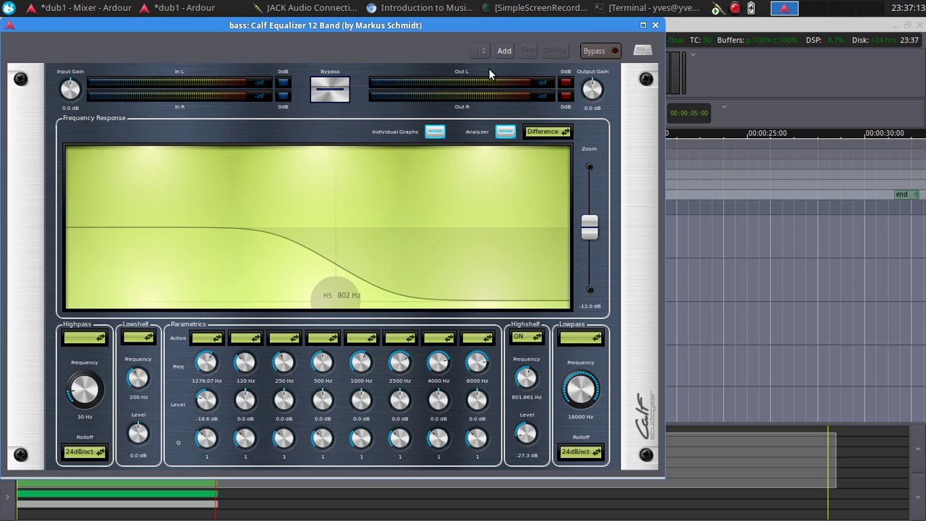
pyautogui.press('space')
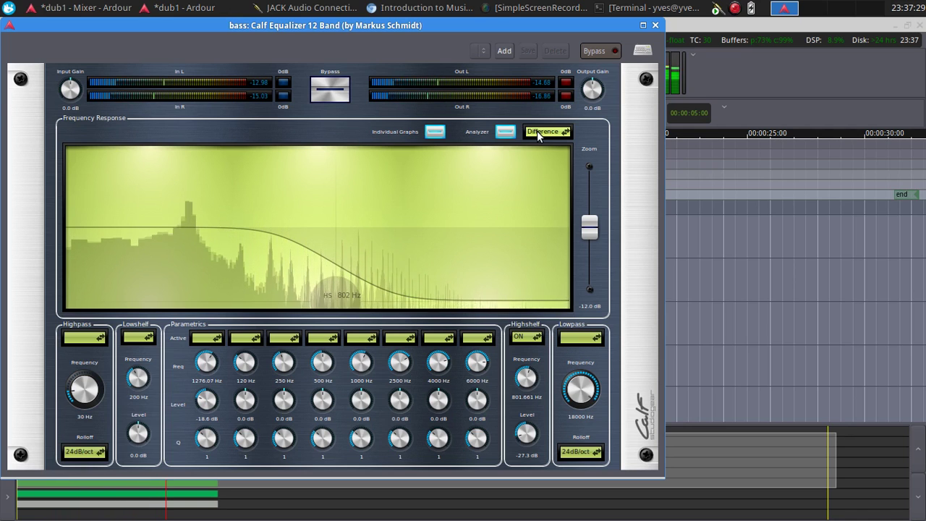
# - Re-enable the 1276 Hz parametric band, disable the high shelf, and play the bass again
pyautogui.click(209, 338)
pyautogui.click(213, 354)
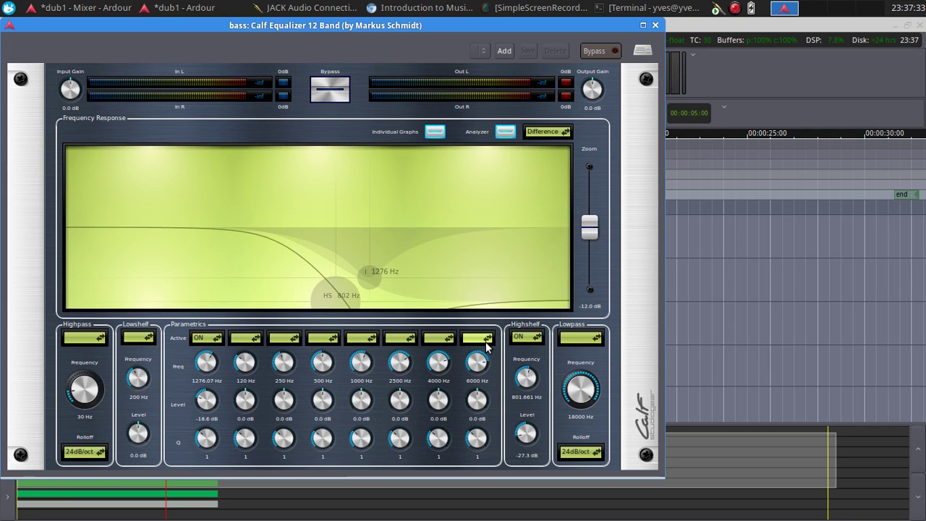
pyautogui.click(526, 337)
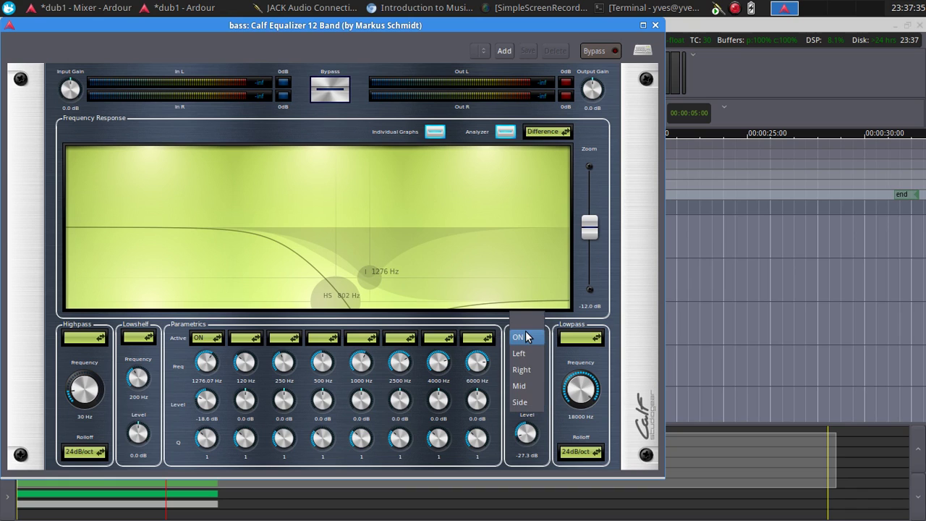
pyautogui.click(526, 320)
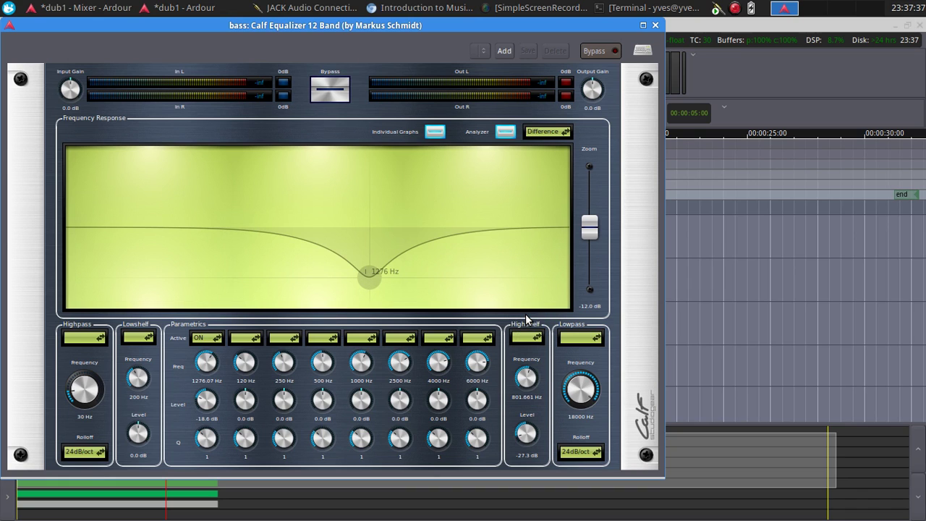
pyautogui.press('space')
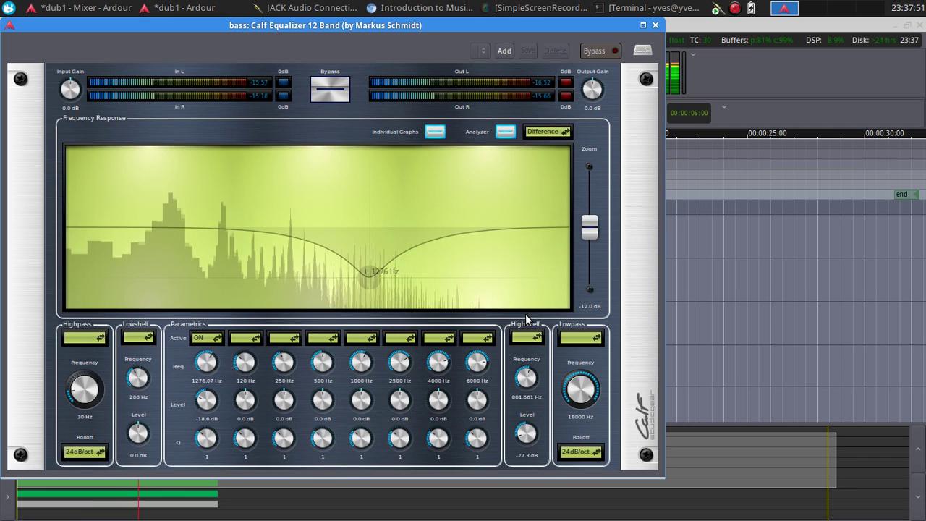
# - Solo the drums in the Mixer alongside the bass, listen to both, then stop
pyautogui.click(116, 7)
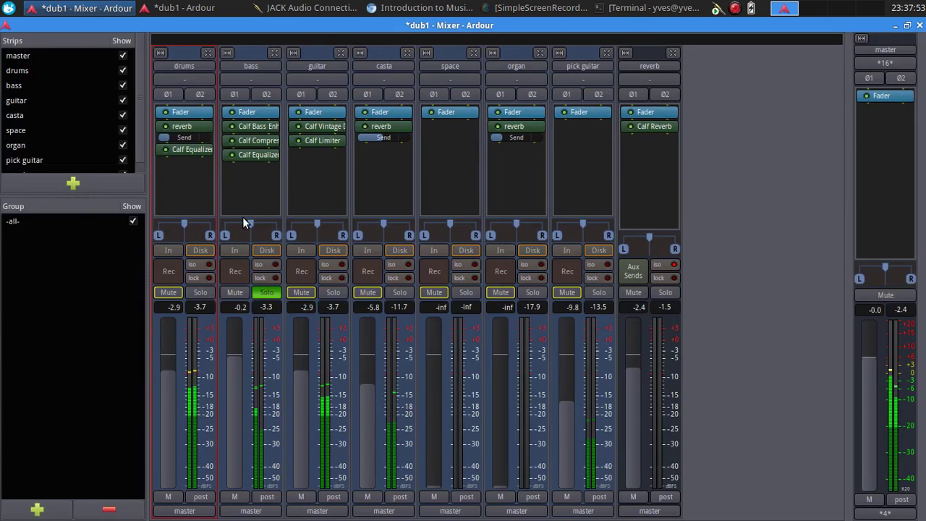
pyautogui.click(201, 292)
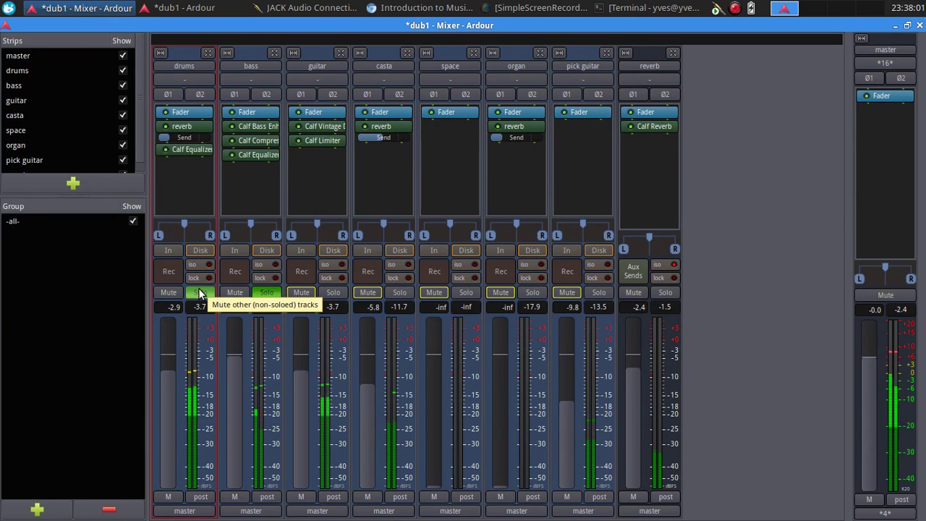
pyautogui.press('space')
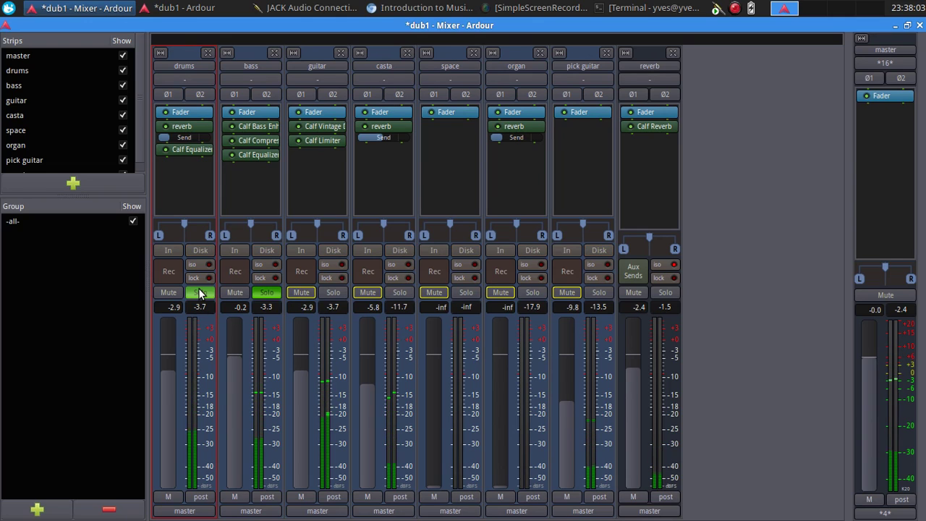